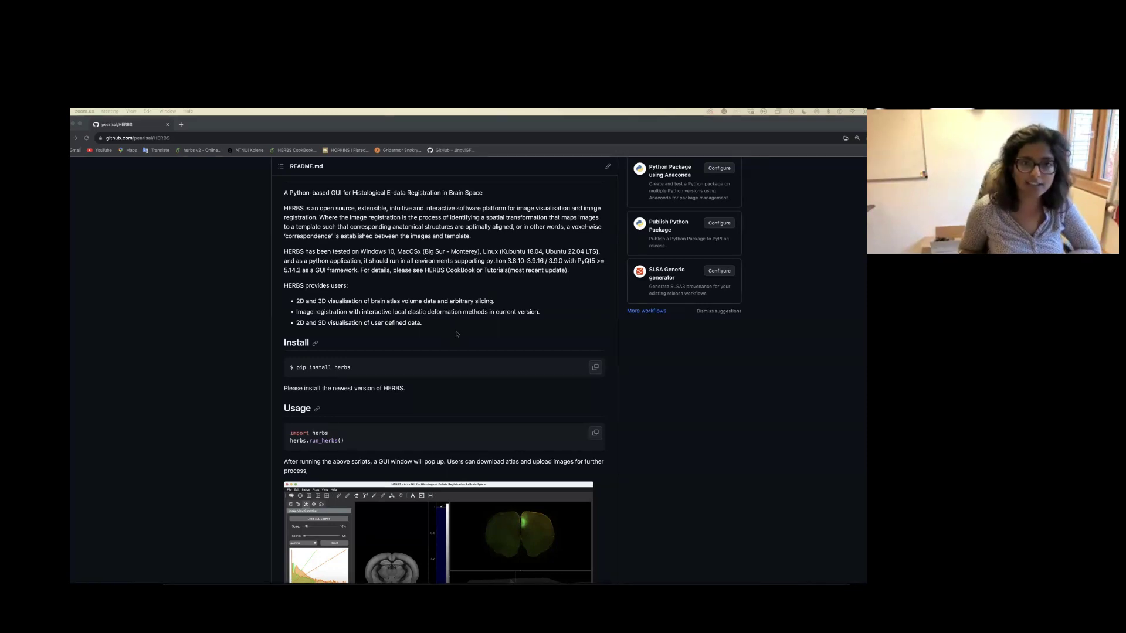
# View the HERBS repository's Code dropdown with its Clone and Download ZIP options
pyautogui.scroll(10, 457, 334)
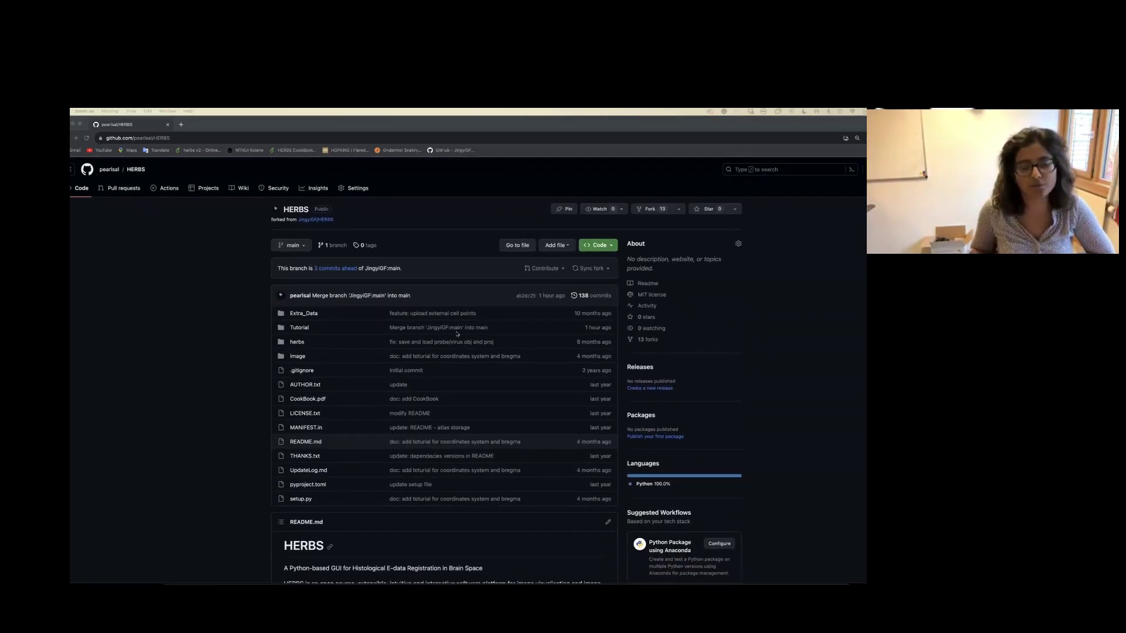
pyautogui.click(592, 250)
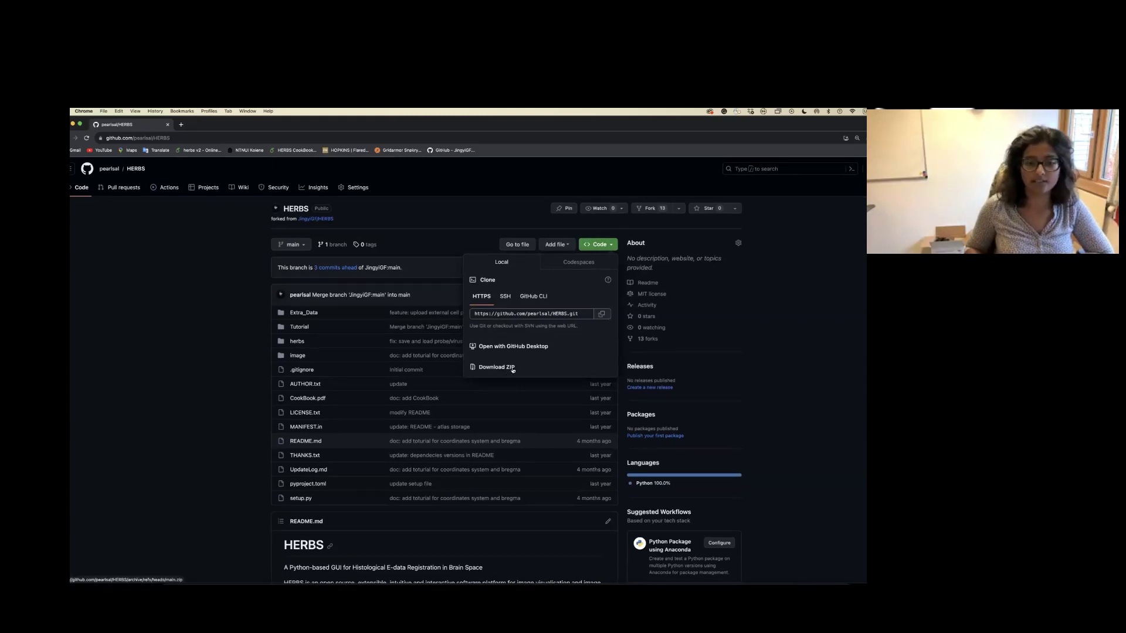
pyautogui.scroll(-10, 454, 232)
pyautogui.scroll(-1, 410, 240)
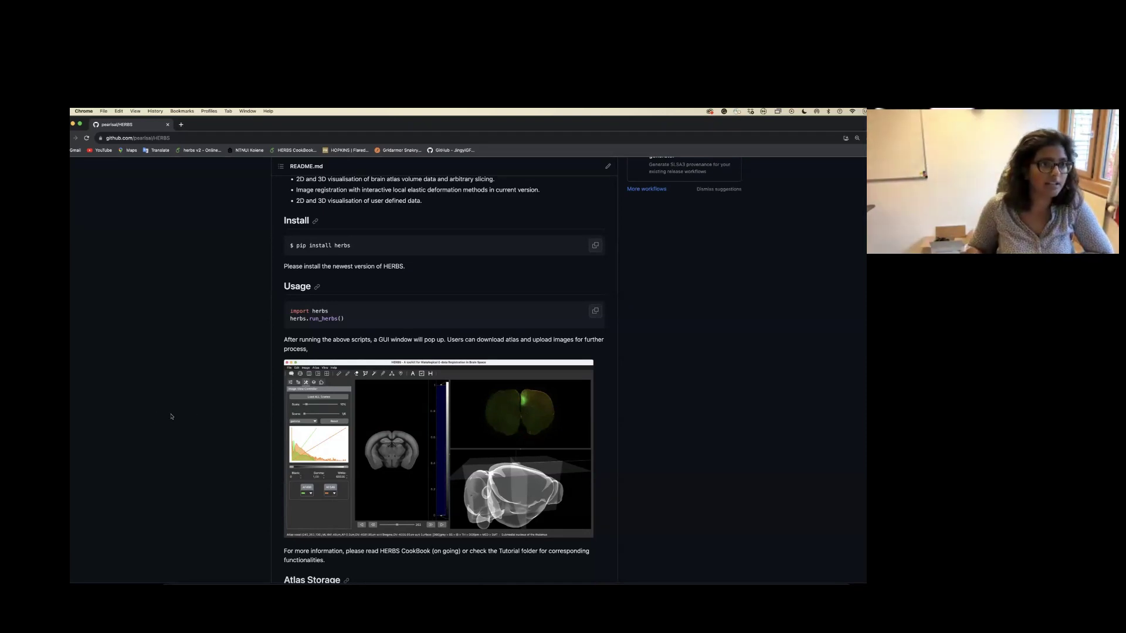
pyautogui.scroll(5, 178, 415)
pyautogui.scroll(5, 178, 416)
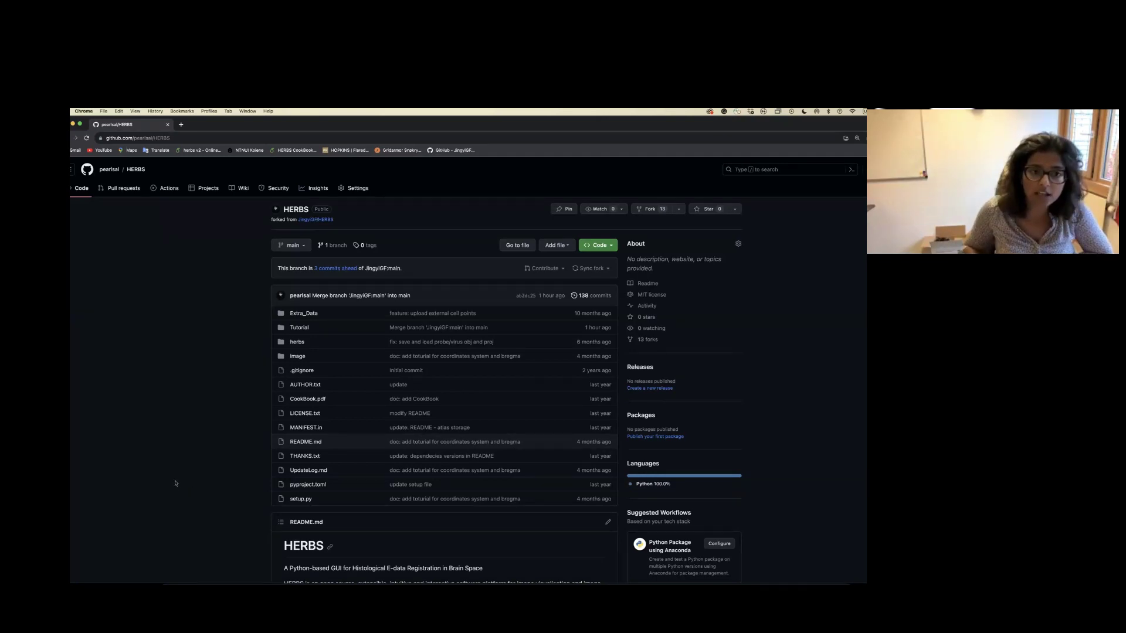
# Open the Tutorial folder from the repository's file list
pyautogui.scroll(-3, 301, 321)
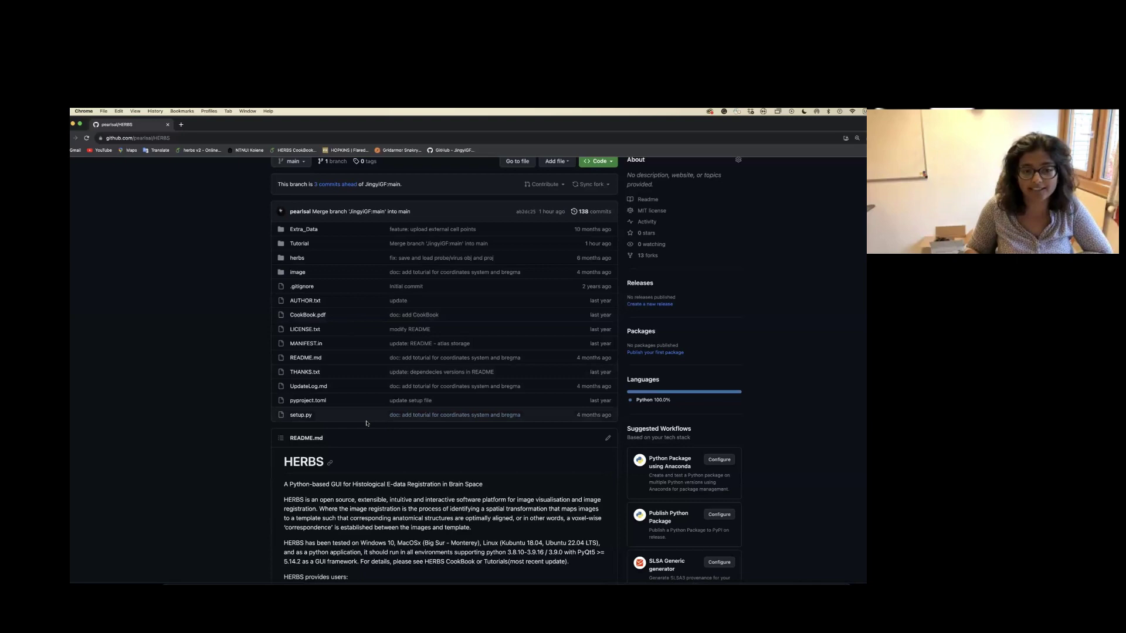
pyautogui.scroll(-5, 342, 315)
pyautogui.scroll(10, 316, 329)
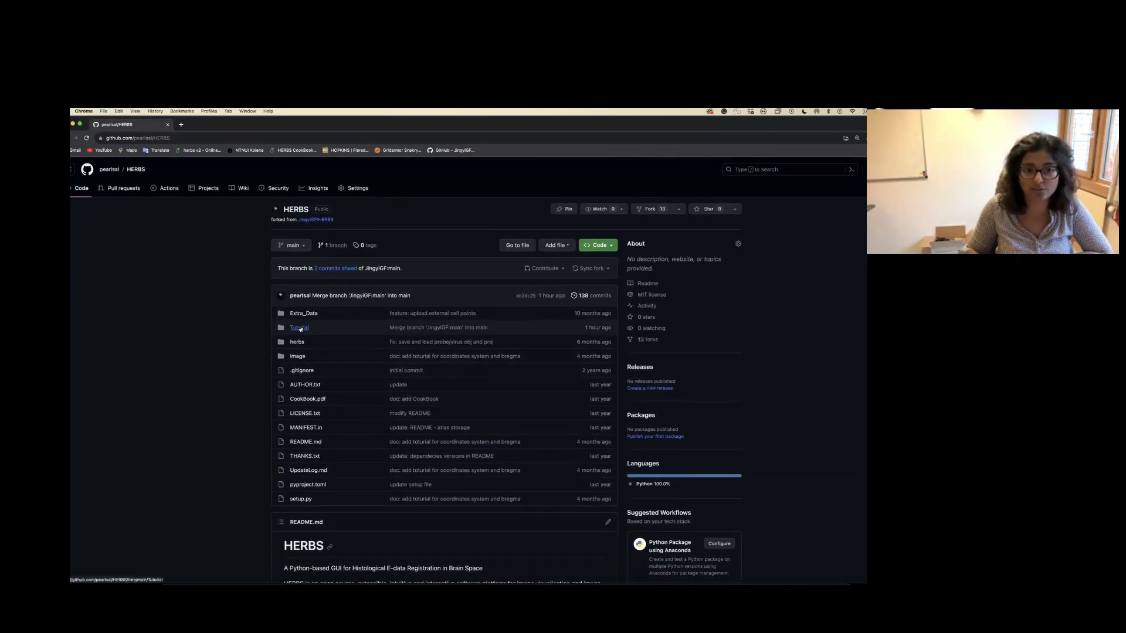
pyautogui.click(300, 329)
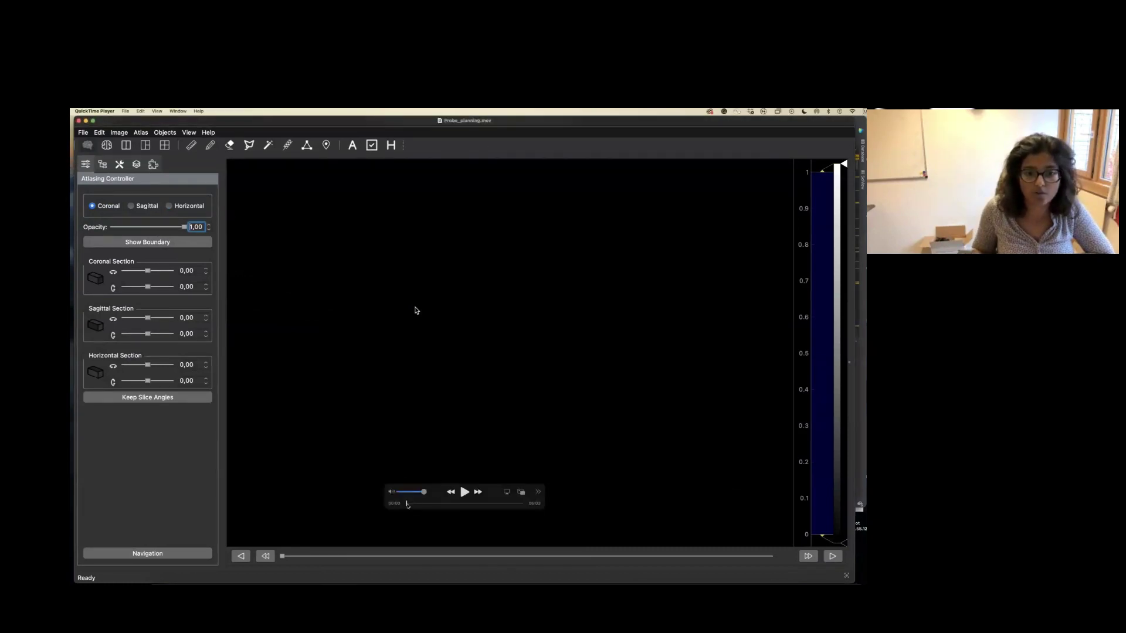
pyautogui.press('space')
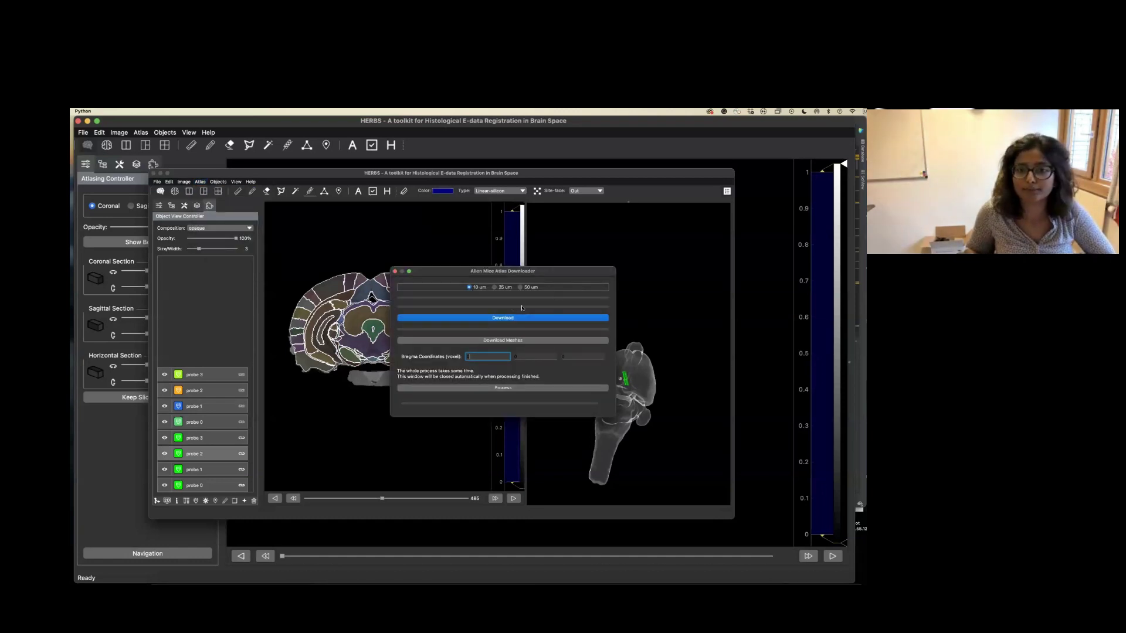
pyautogui.click(495, 288)
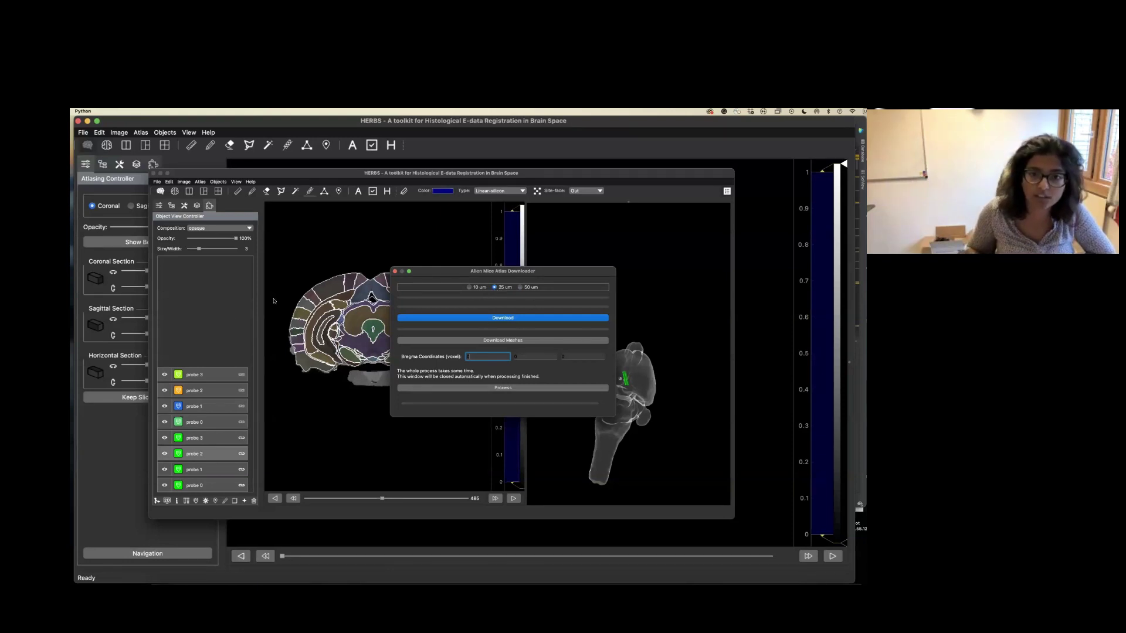
pyautogui.click(521, 387)
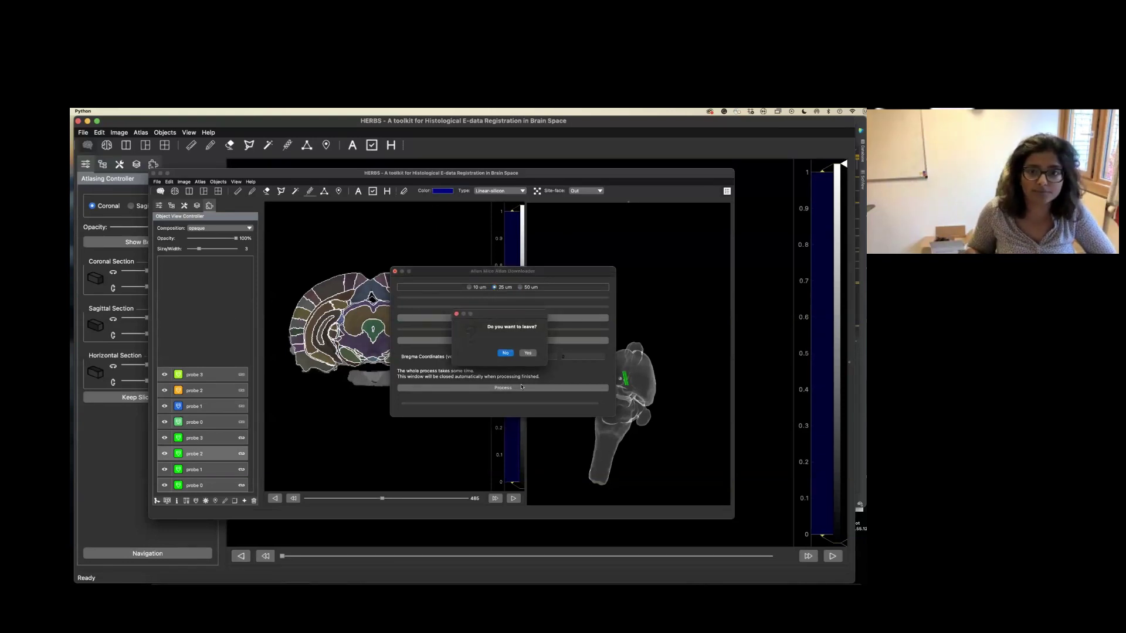
pyautogui.click(528, 353)
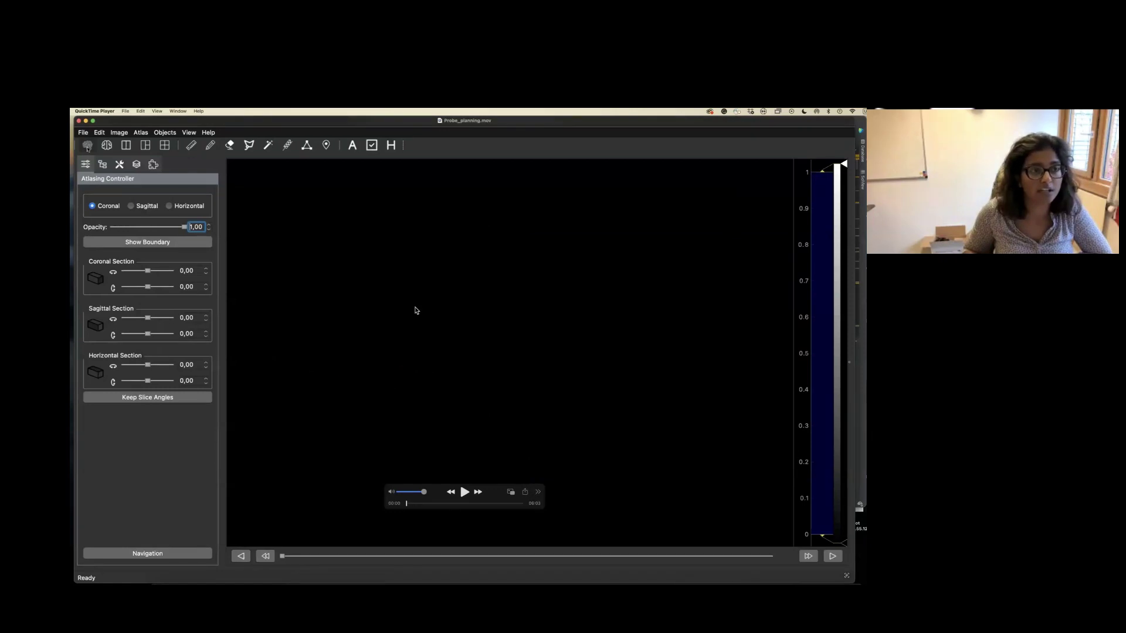
# Play the tutorial video, pausing once, until HERBS shows the coronal atlas at slice 511
pyautogui.press('space')
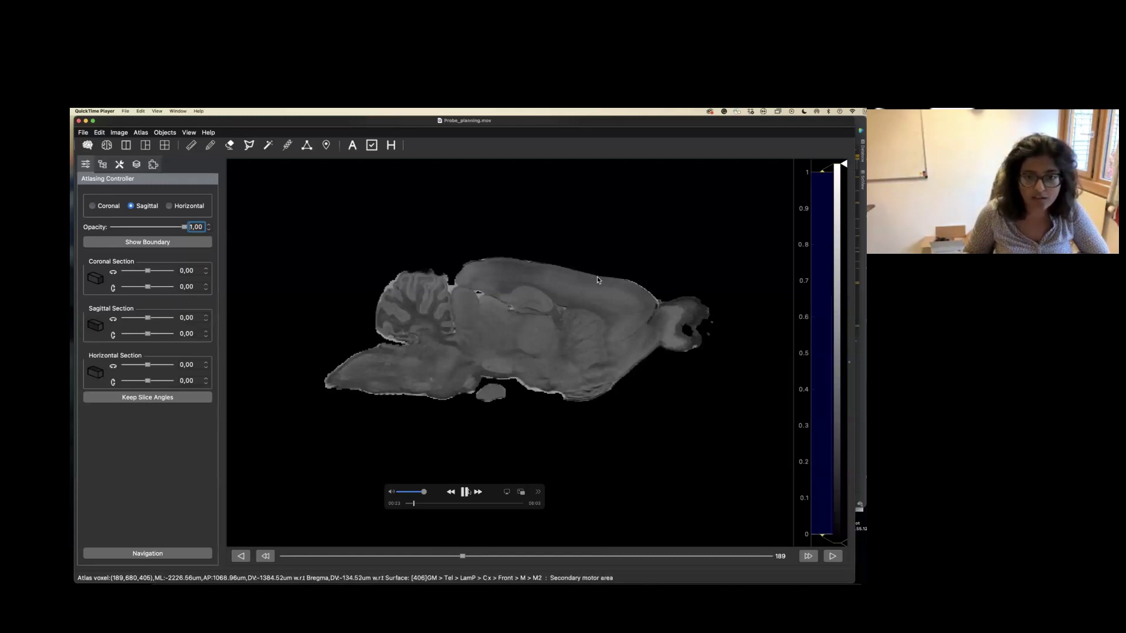
pyautogui.press('space')
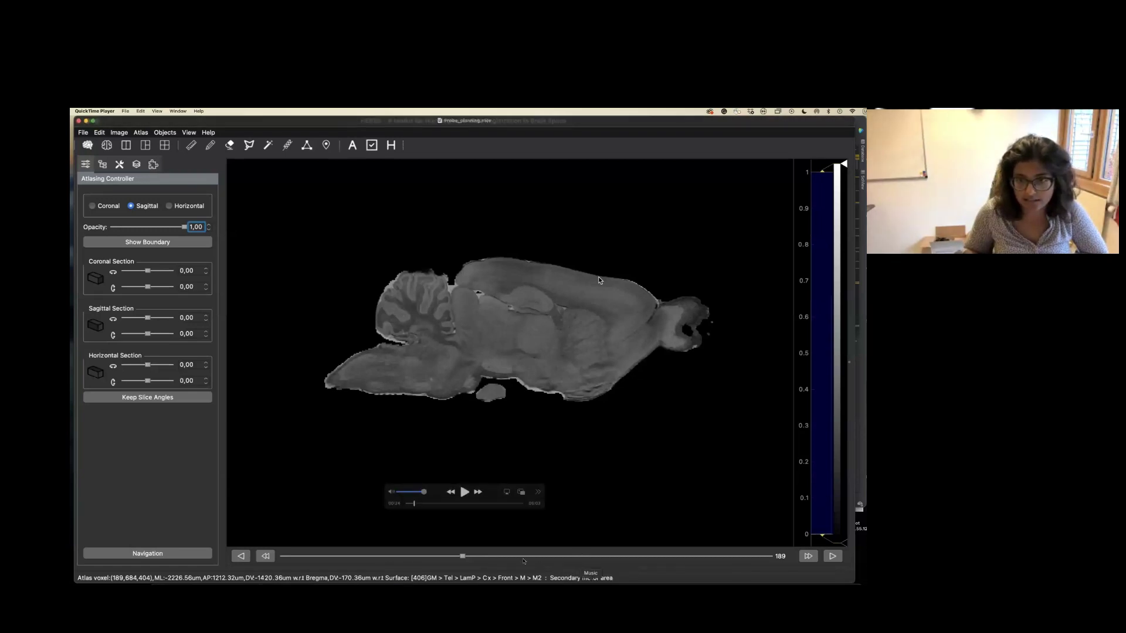
pyautogui.click(466, 493)
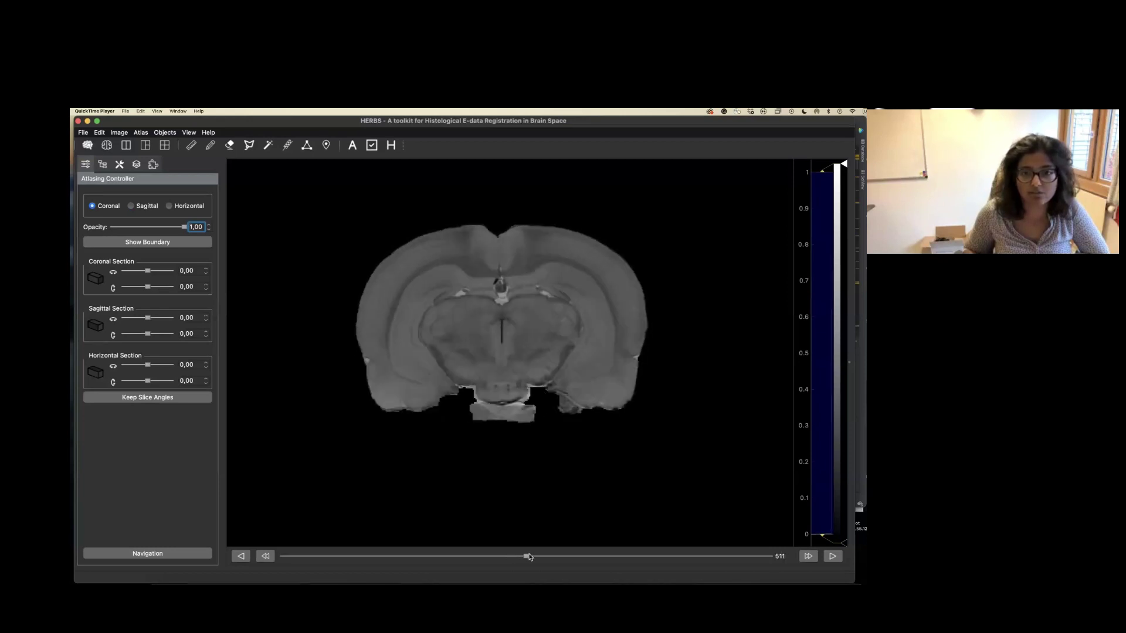
# Pause and resume the tutorial video, stopping on coronal slice 540 with region names in the status bar
pyautogui.moveTo(574, 328)
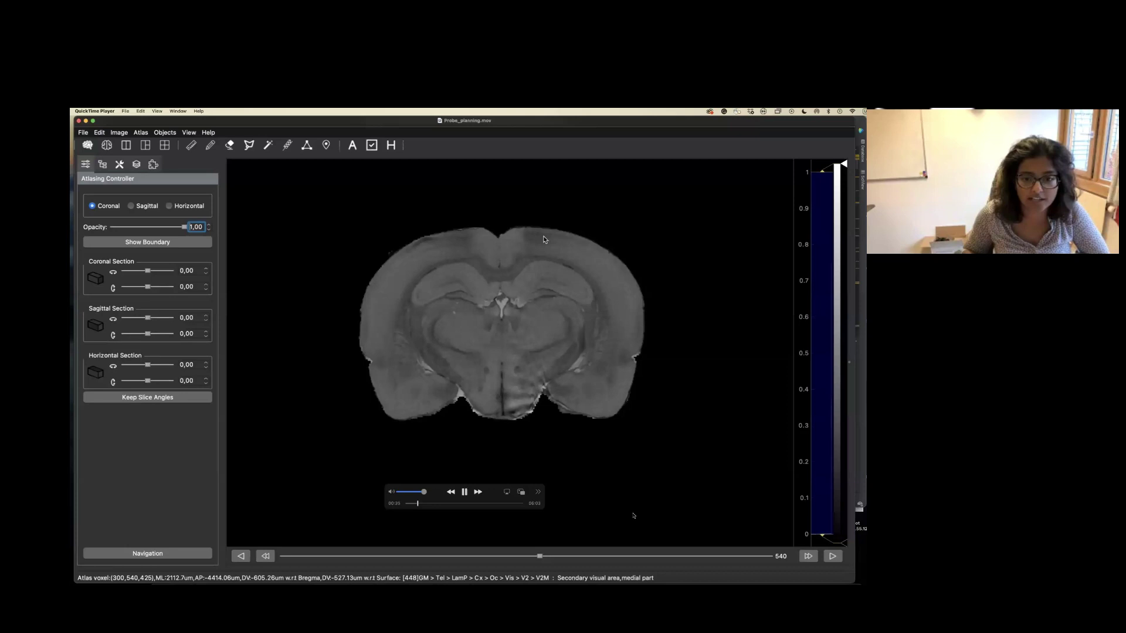
pyautogui.press('space')
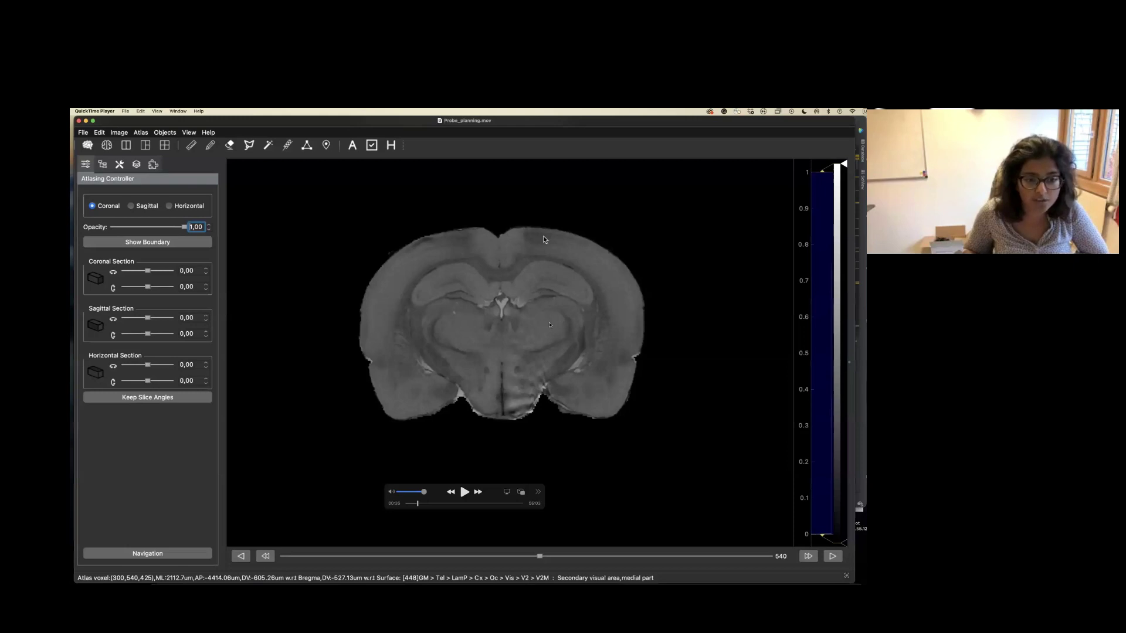
pyautogui.click(465, 493)
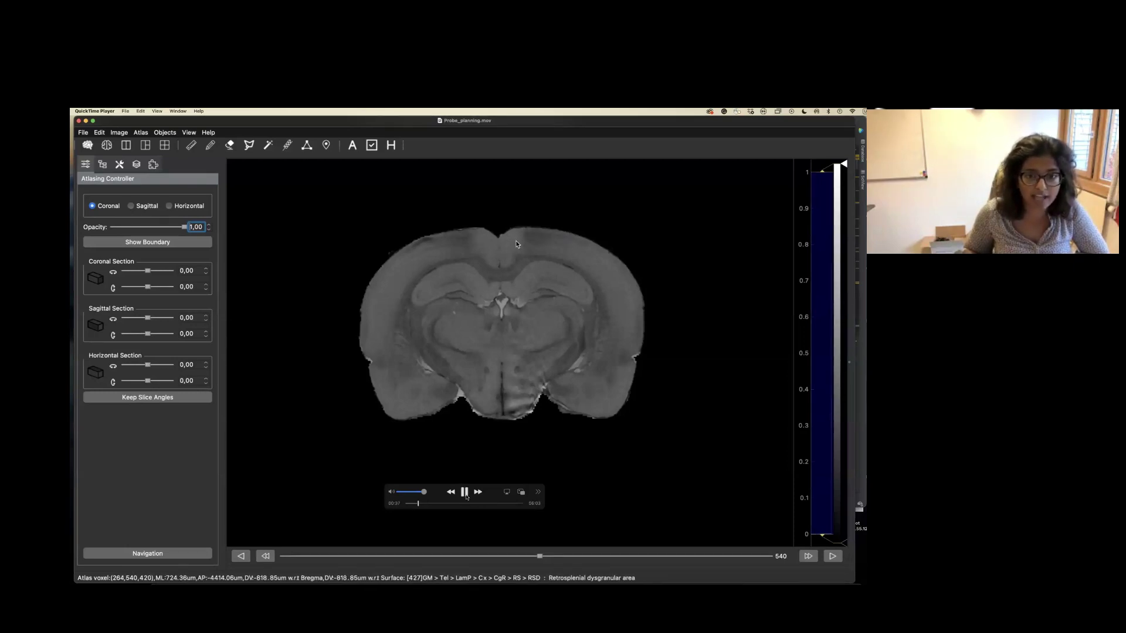
pyautogui.click(464, 492)
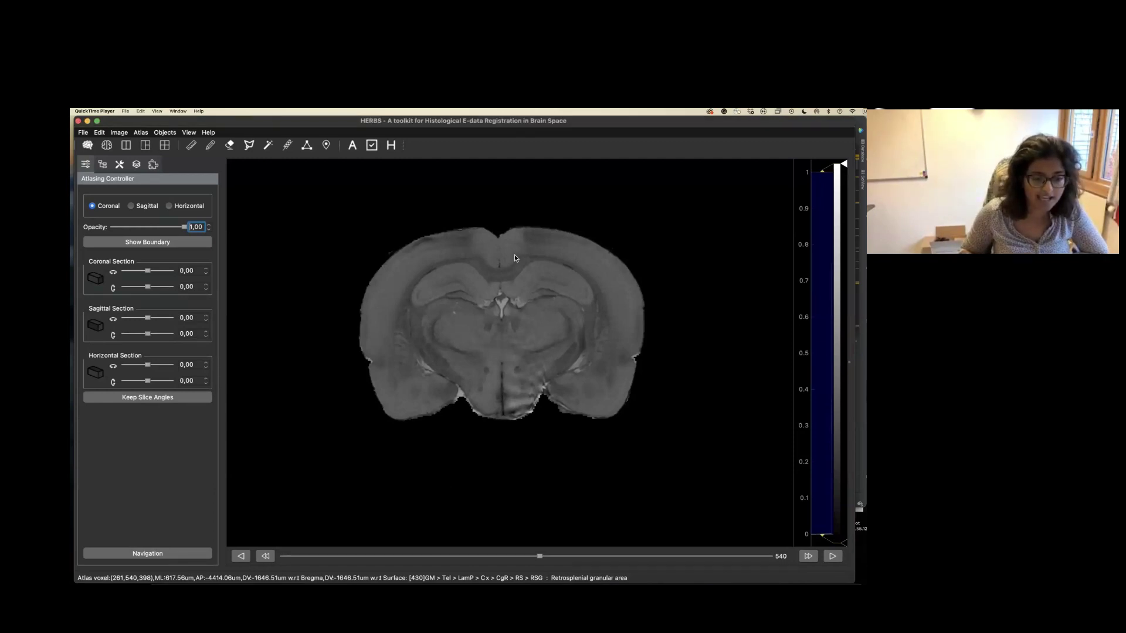
pyautogui.moveTo(479, 405)
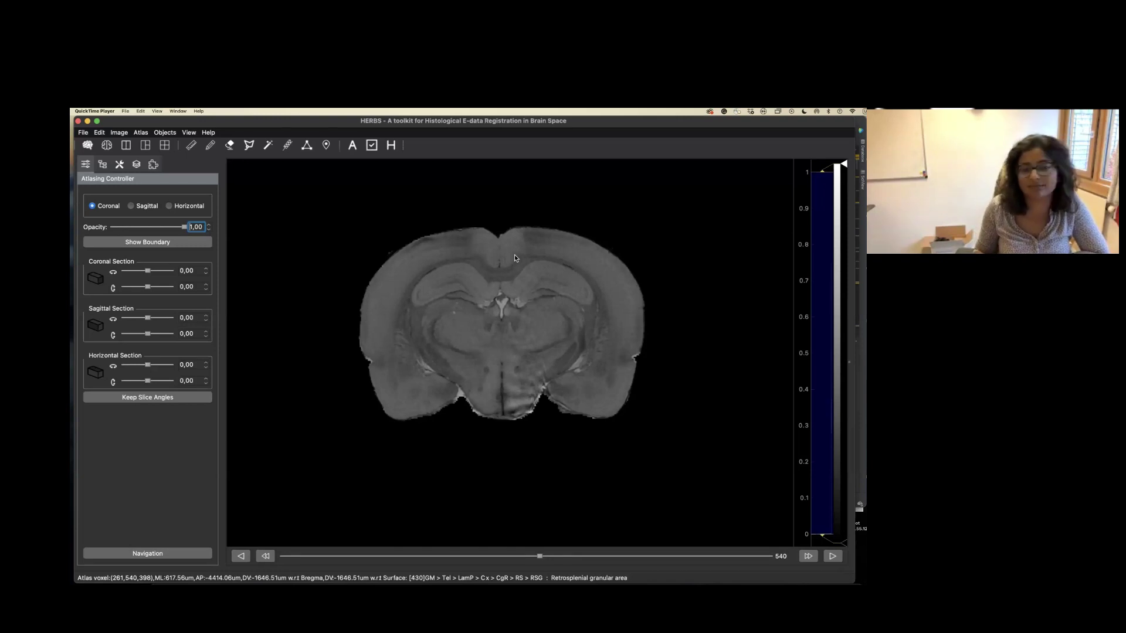
# Pause, then resume the video as region boundaries appear at 0.34 opacity
pyautogui.press('space')
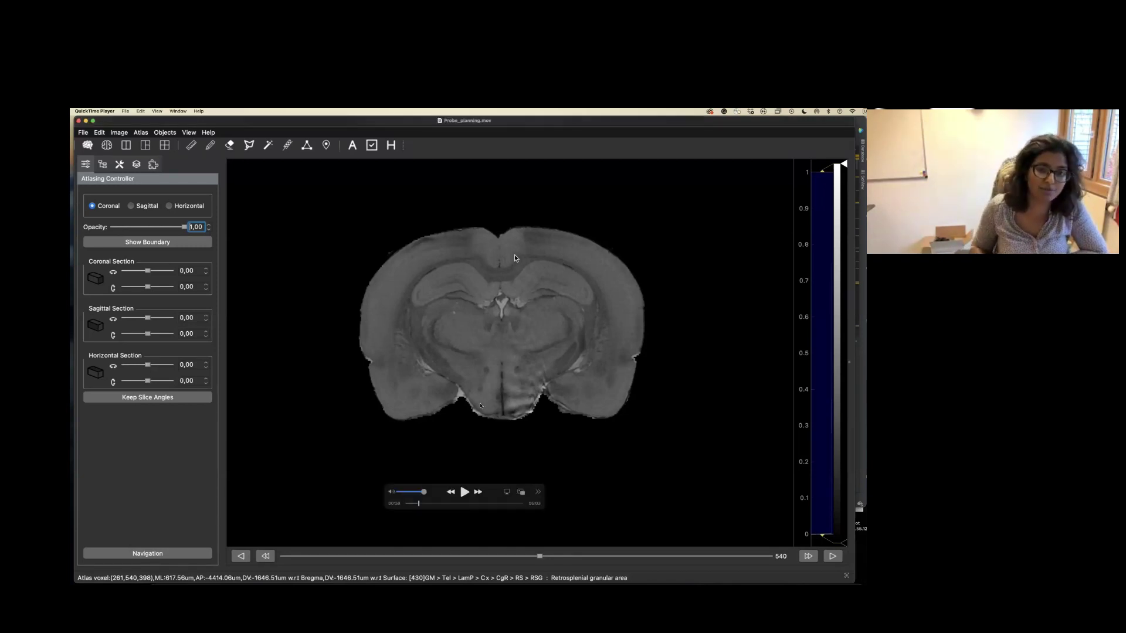
pyautogui.press('space')
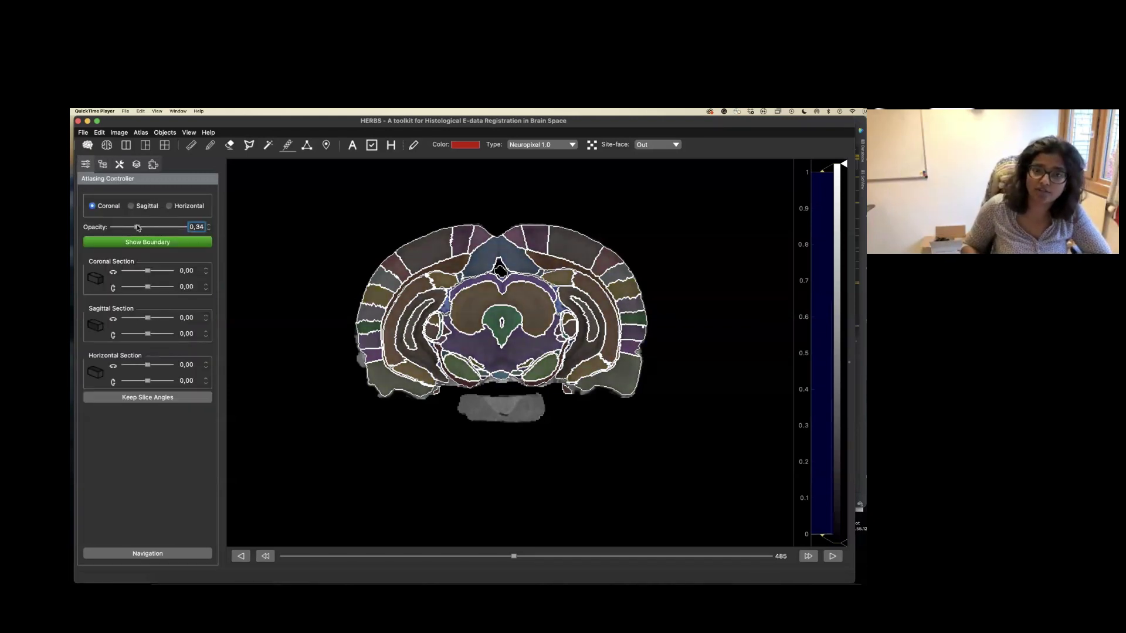
# Pause on the Neuropixel 2.0 probe planning, then resume until probes 0–3 are listed
pyautogui.moveTo(657, 486)
pyautogui.click(466, 493)
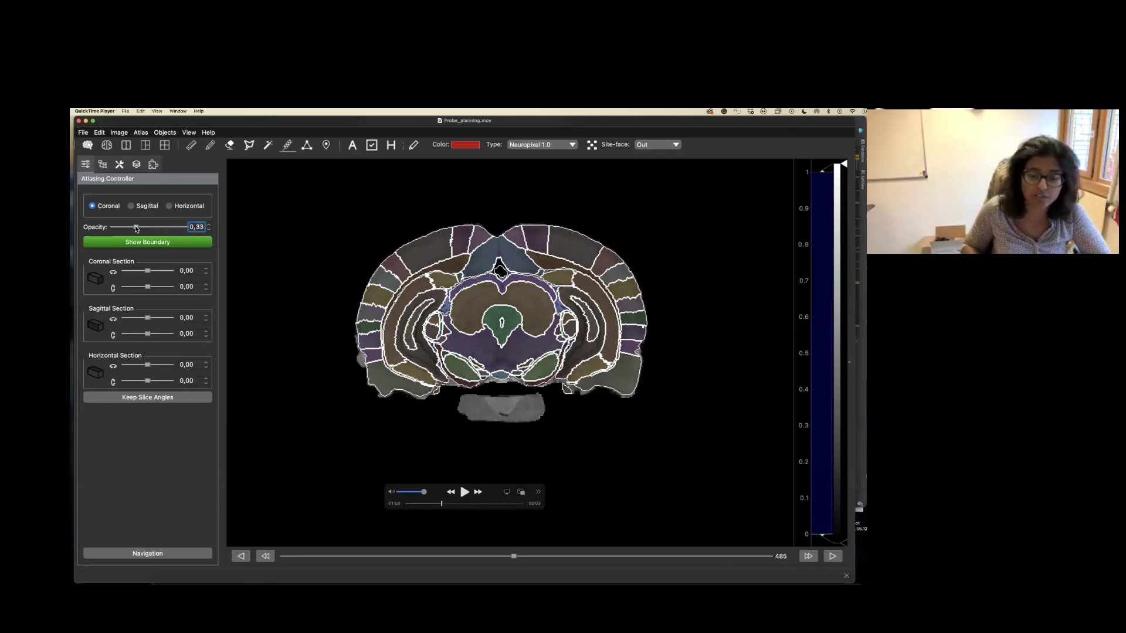
pyautogui.moveTo(465, 494)
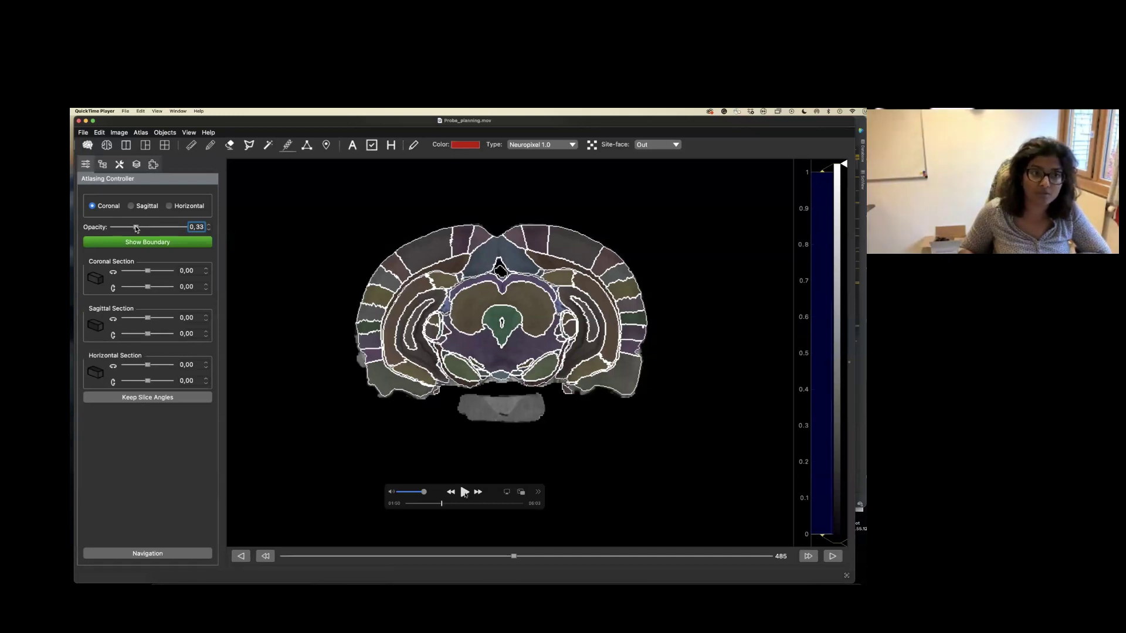
pyautogui.press('space')
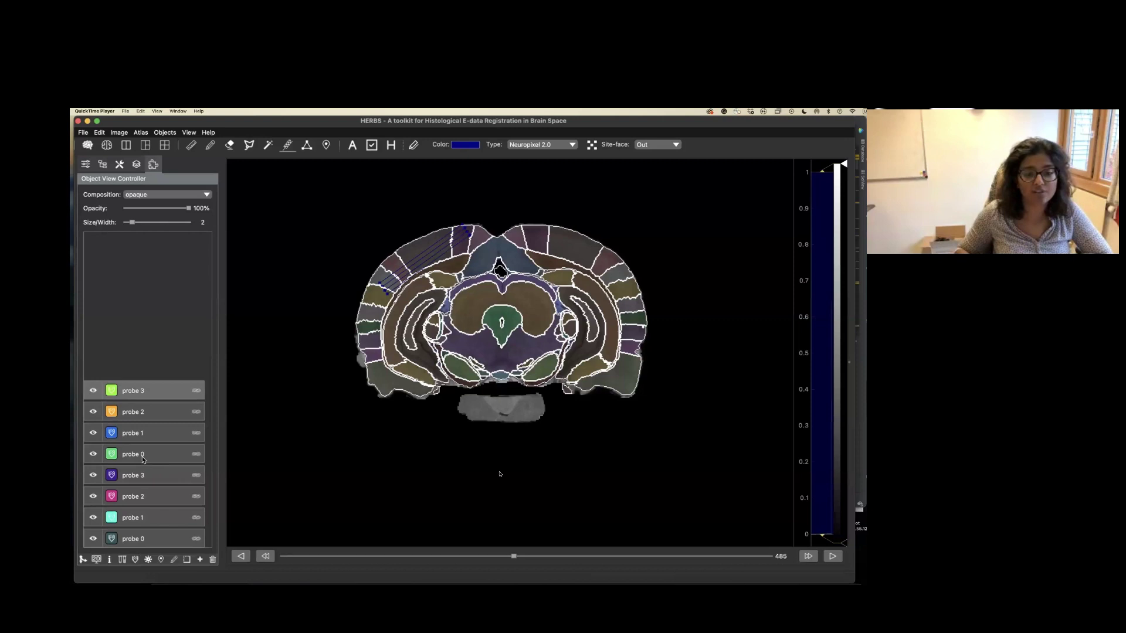
# Review probe 0's information window and region table in the video, from retrosplenial cortex to superior colliculus
pyautogui.moveTo(481, 438)
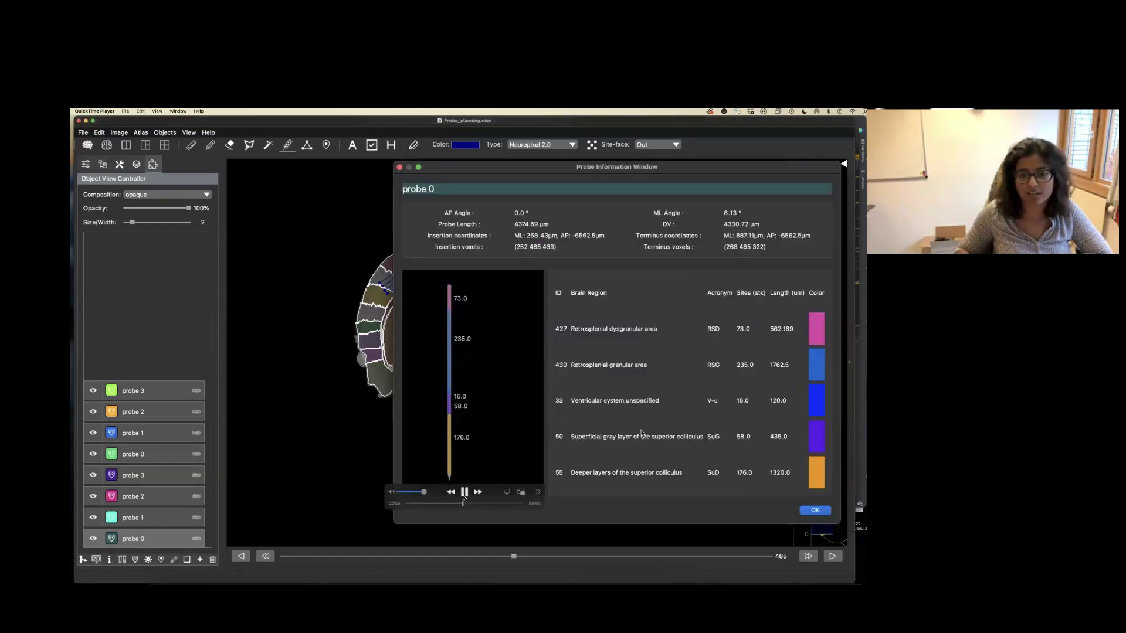
pyautogui.moveTo(474, 211)
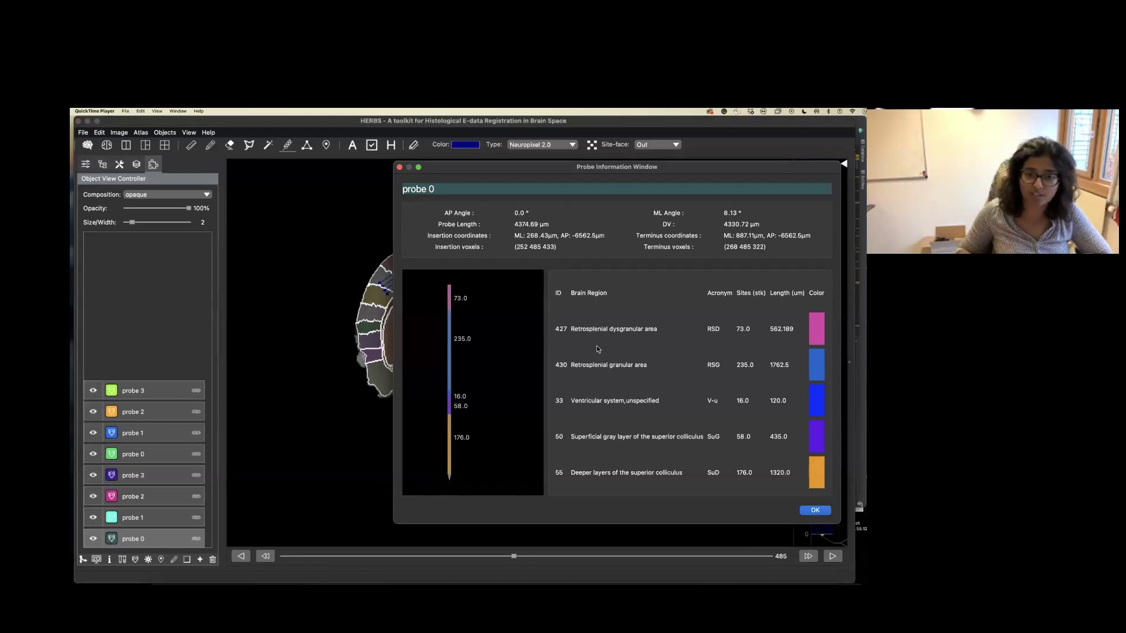
pyautogui.moveTo(743, 348)
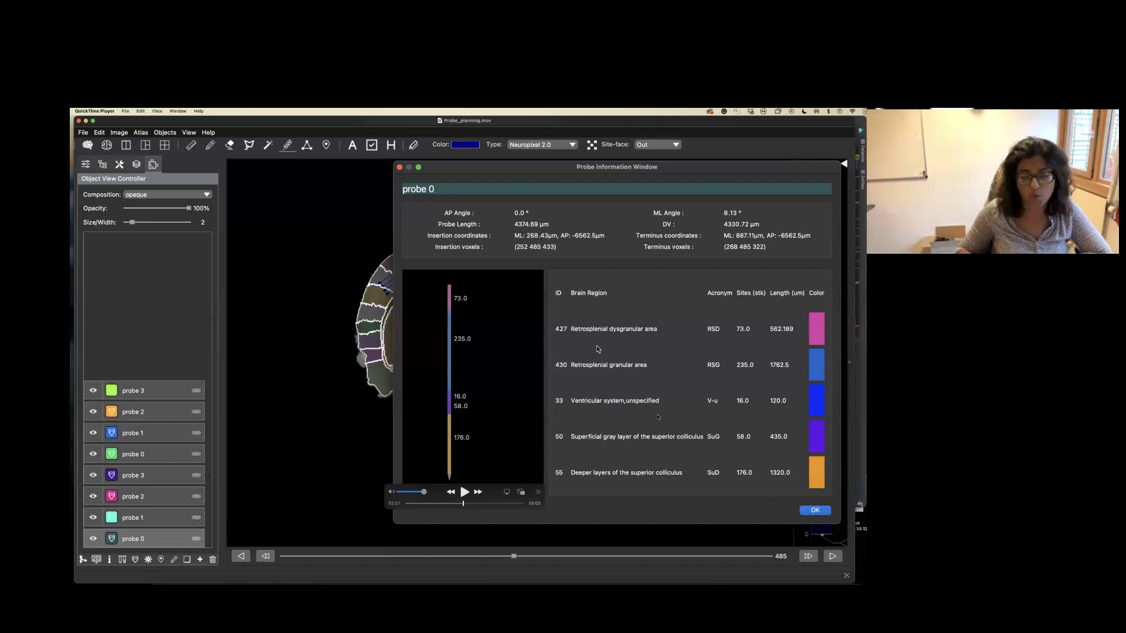
pyautogui.click(465, 492)
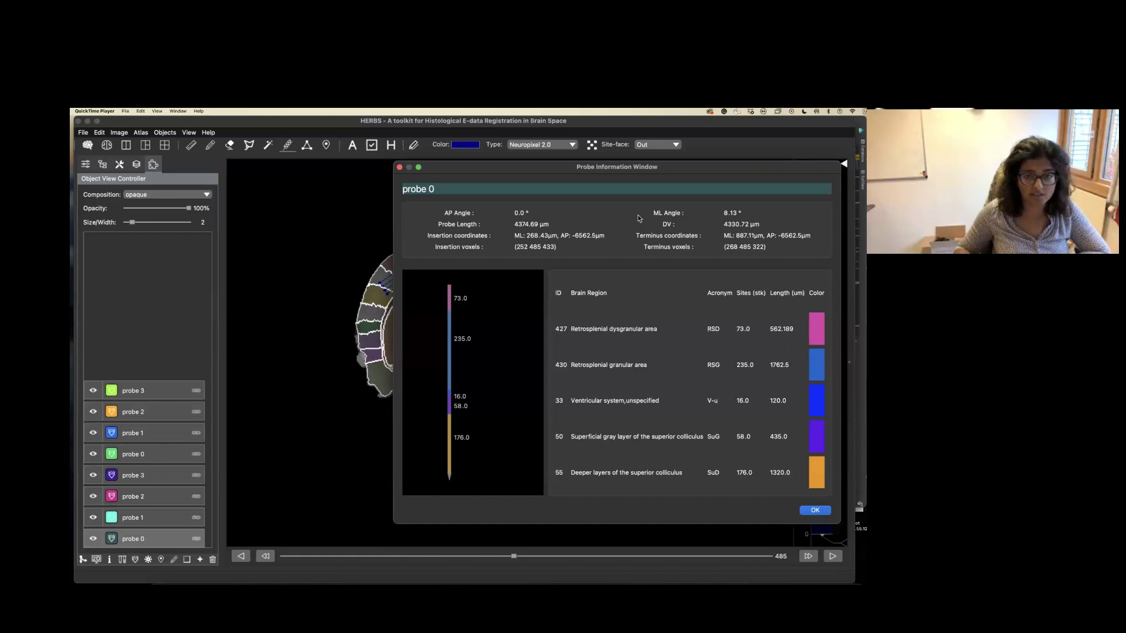
pyautogui.moveTo(654, 232)
pyautogui.press('space')
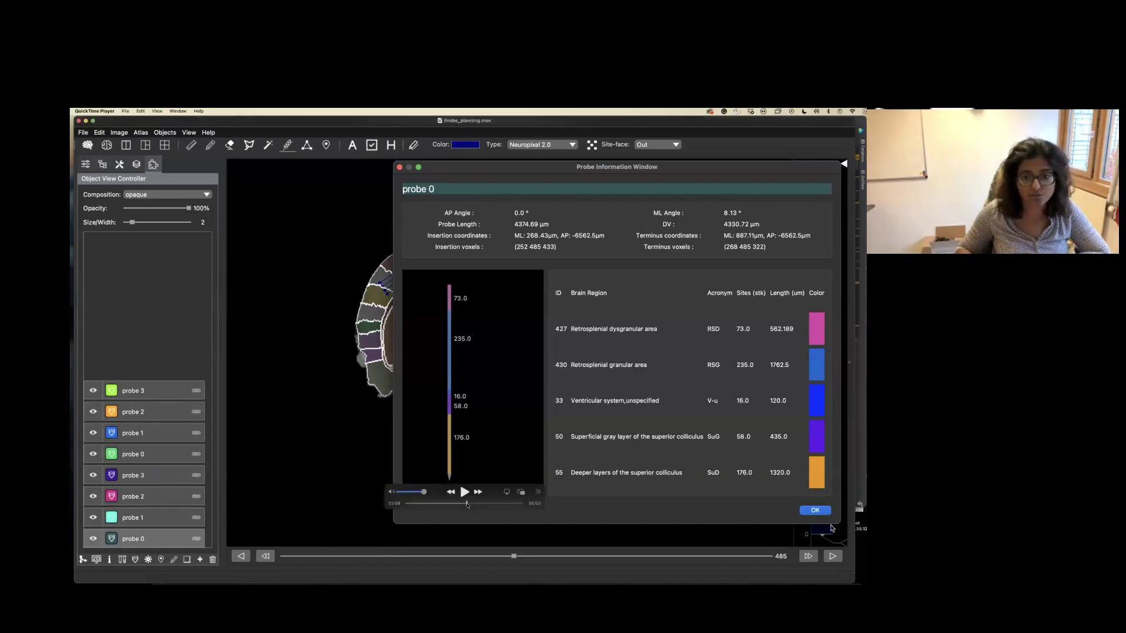
pyautogui.press('space')
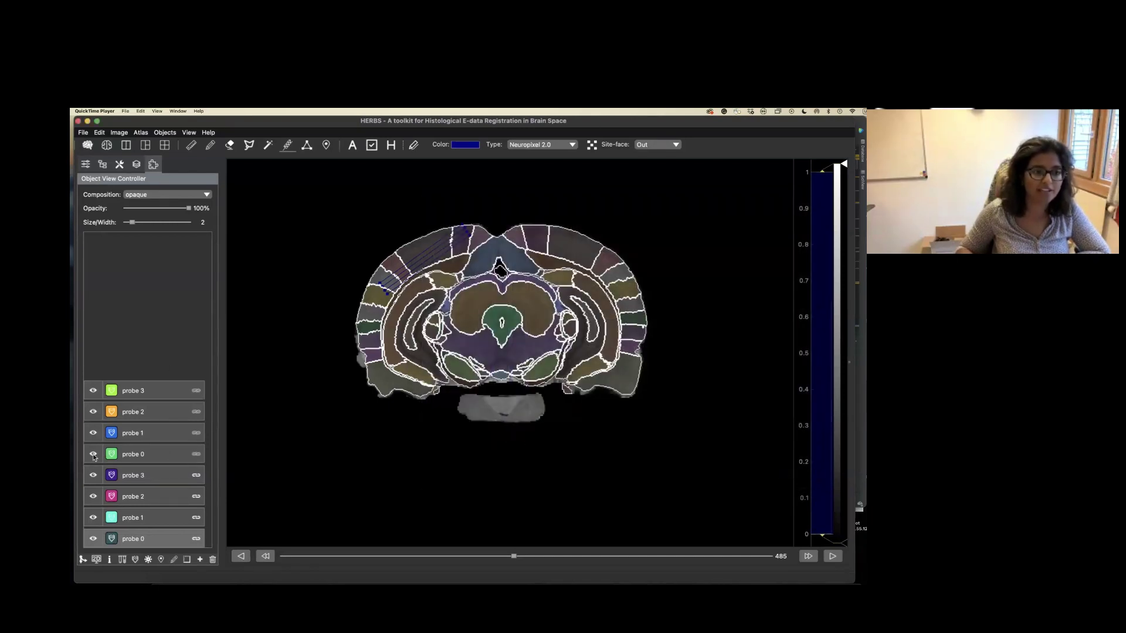
# Skip the tutorial video ahead to the split 3D view
pyautogui.moveTo(525, 515)
pyautogui.moveTo(477, 503); pyautogui.dragTo(480, 504)
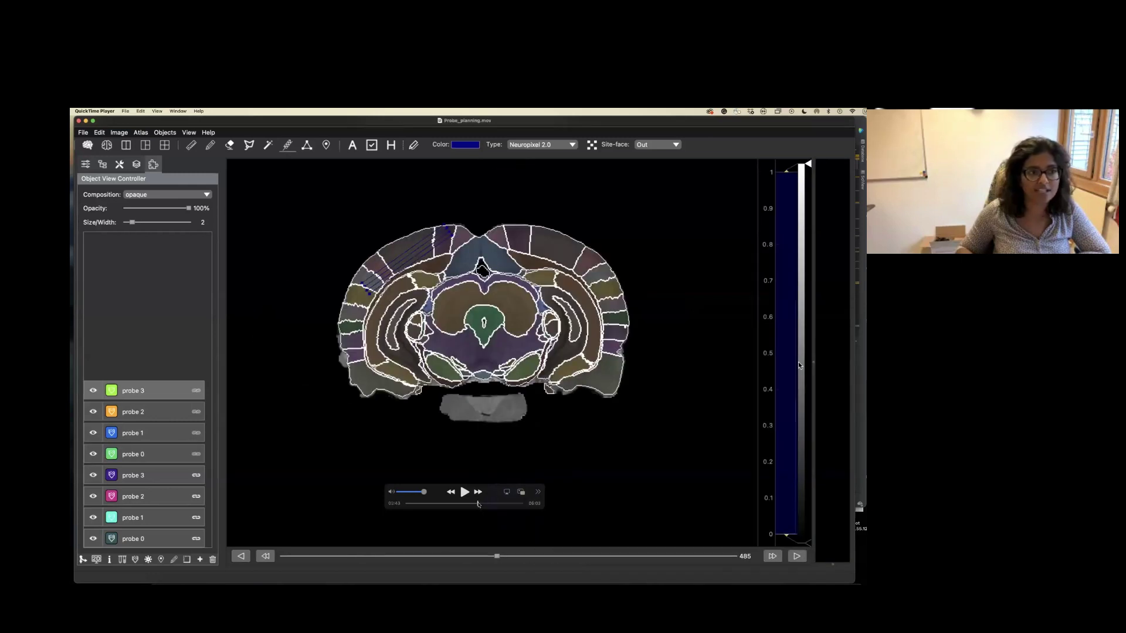
# Play the video until the 3D brain with probe tracks and the Colors dialog appear
pyautogui.click(464, 492)
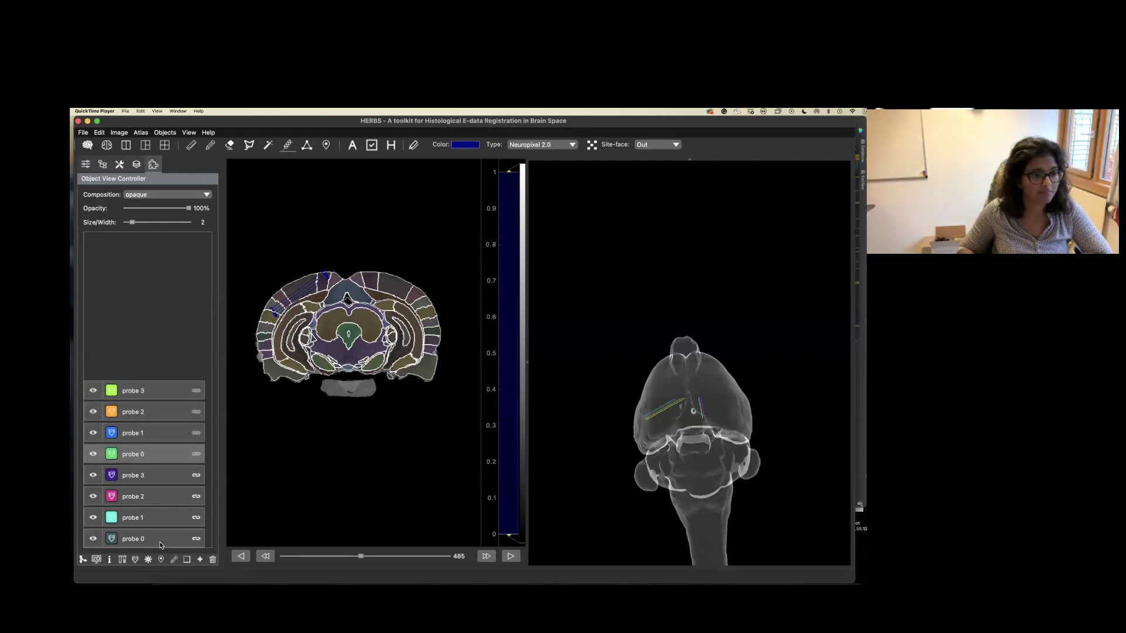
pyautogui.moveTo(464, 494)
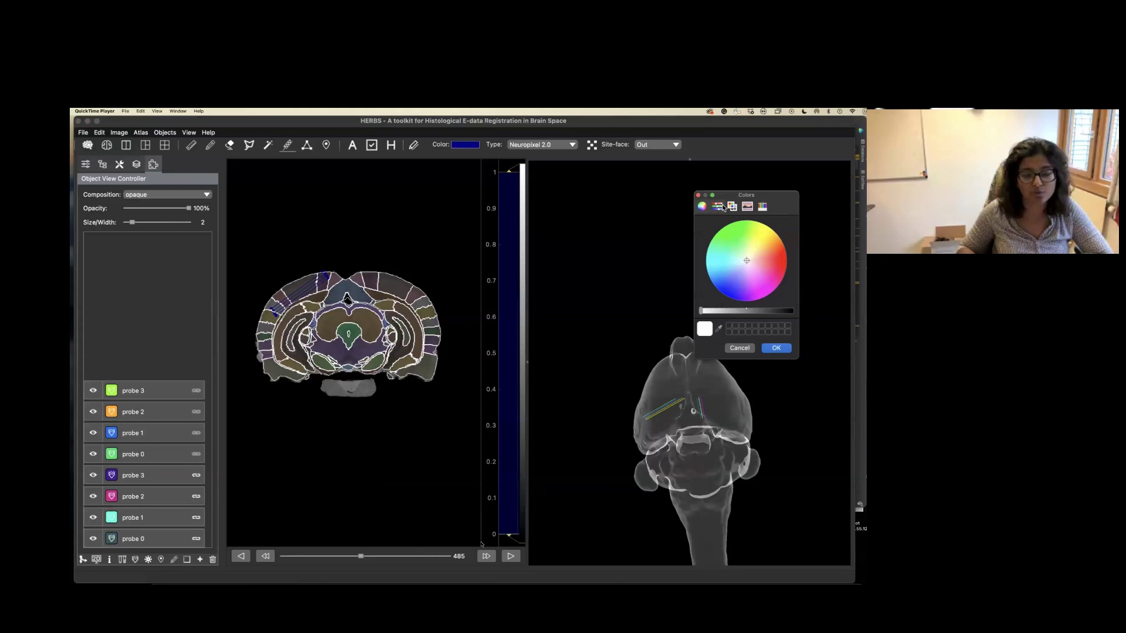
# Follow the video as the probes are recoloured green in the 3D brain
pyautogui.moveTo(784, 374)
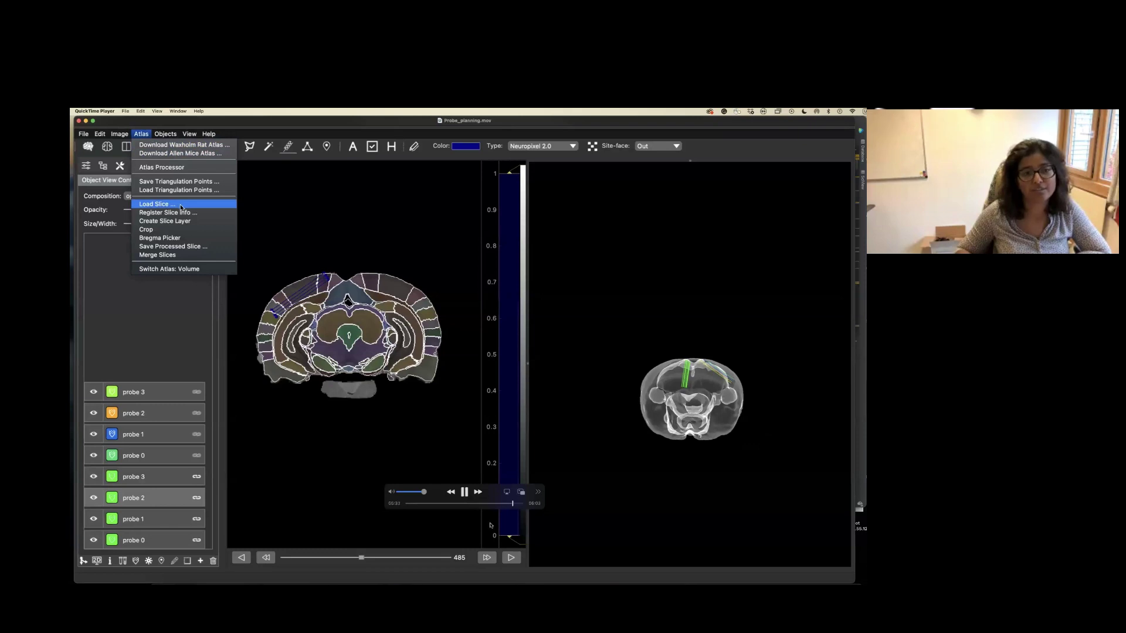
# Pause on the probe type change to Tetrode, then resume to the Linear-silicon geometry window
pyautogui.press('space')
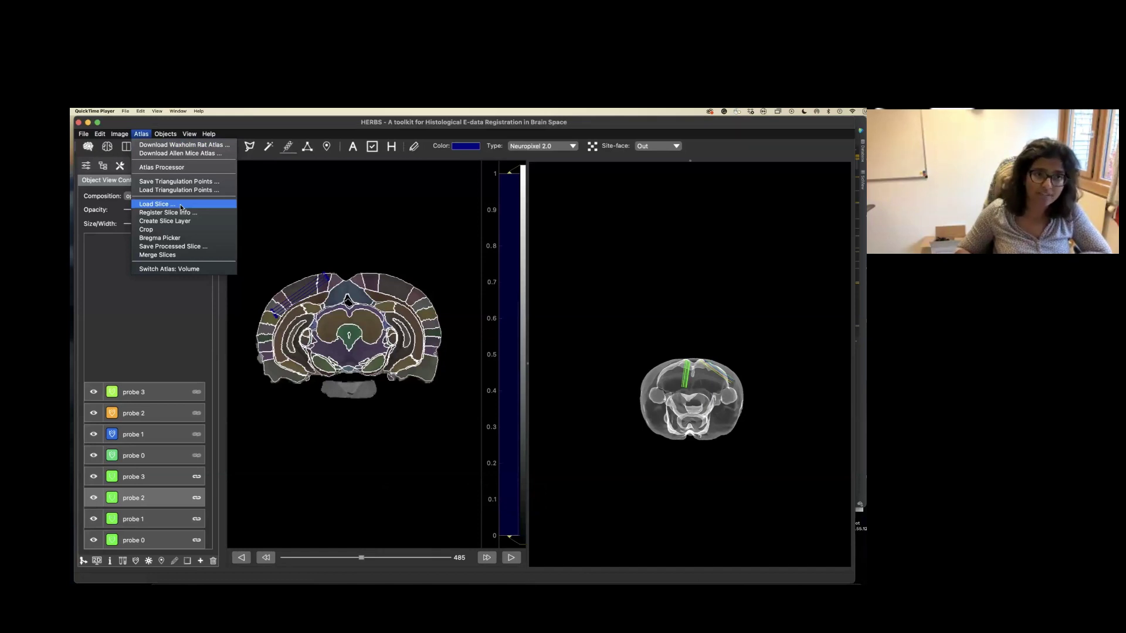
pyautogui.click(465, 494)
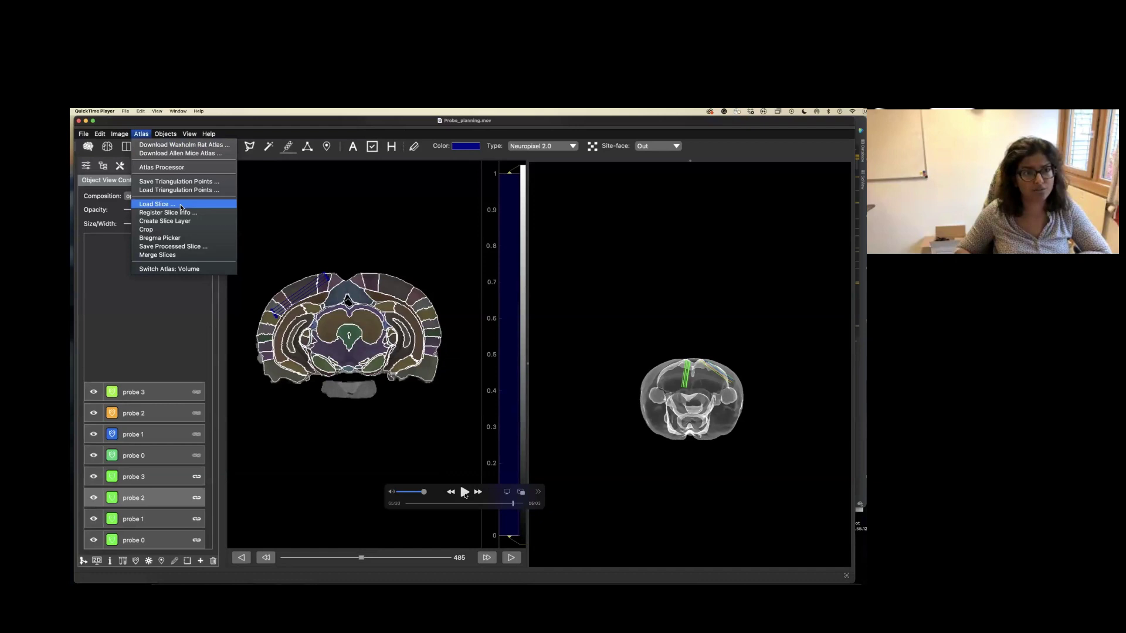
pyautogui.click(465, 495)
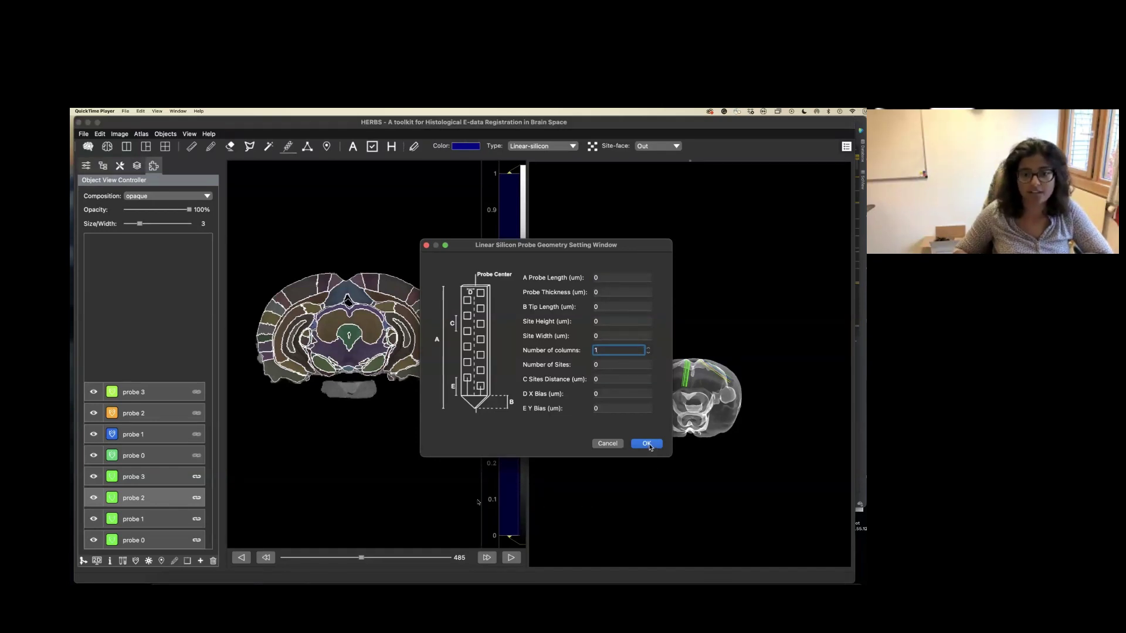
# Accept the Linear Silicon probe geometry with every field at 0, triggering the 'can not be length 0 um' message
pyautogui.moveTo(468, 497)
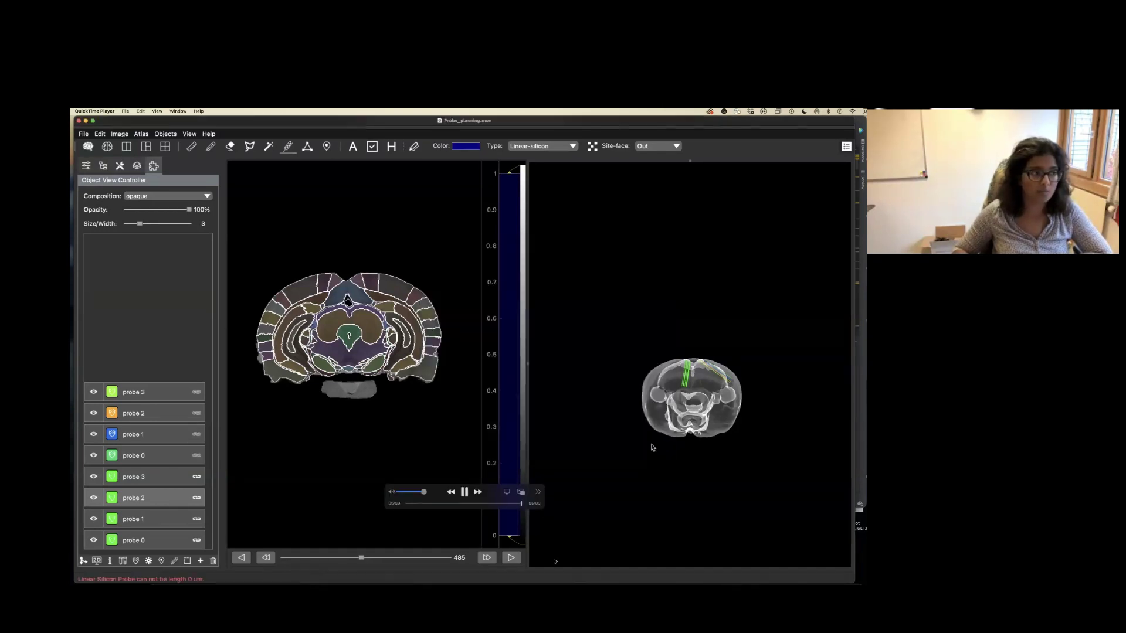